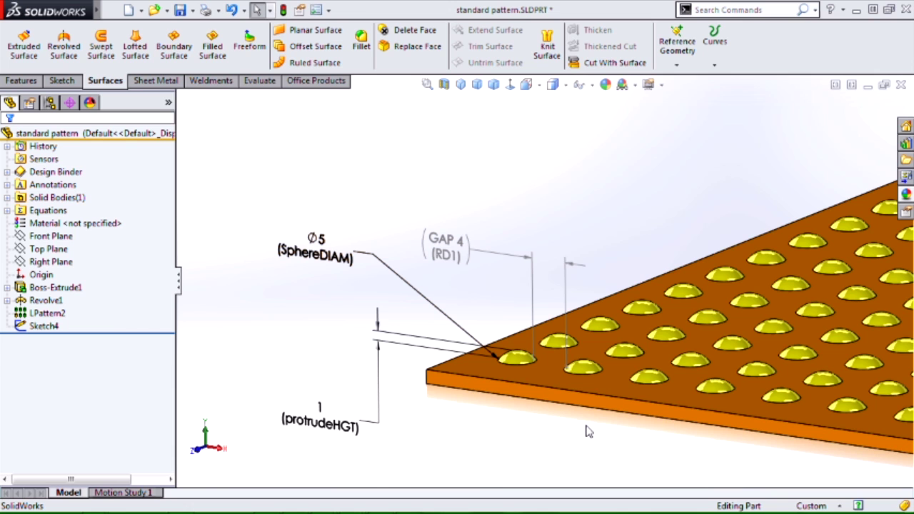
Edit LPattern2 to review its 8 mm spacing, 10 instances per direction and patterned feature
click(48, 313)
click(53, 276)
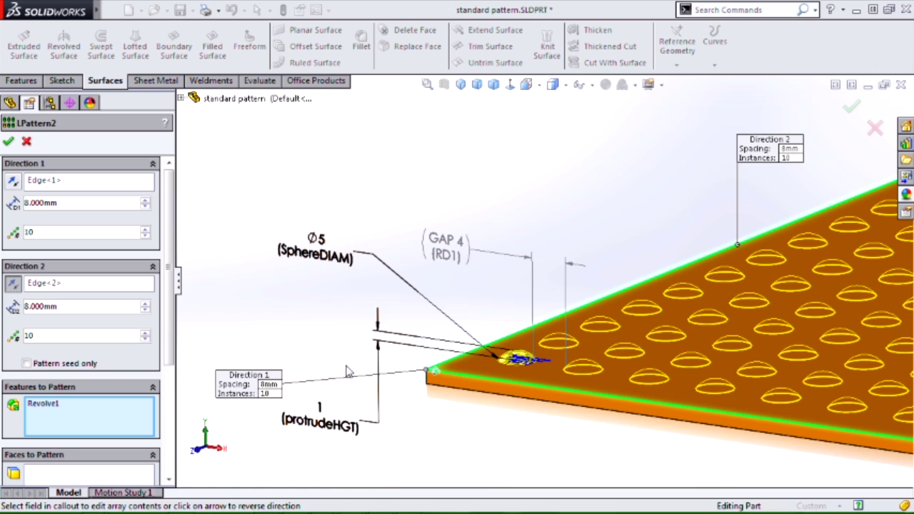
click(86, 203)
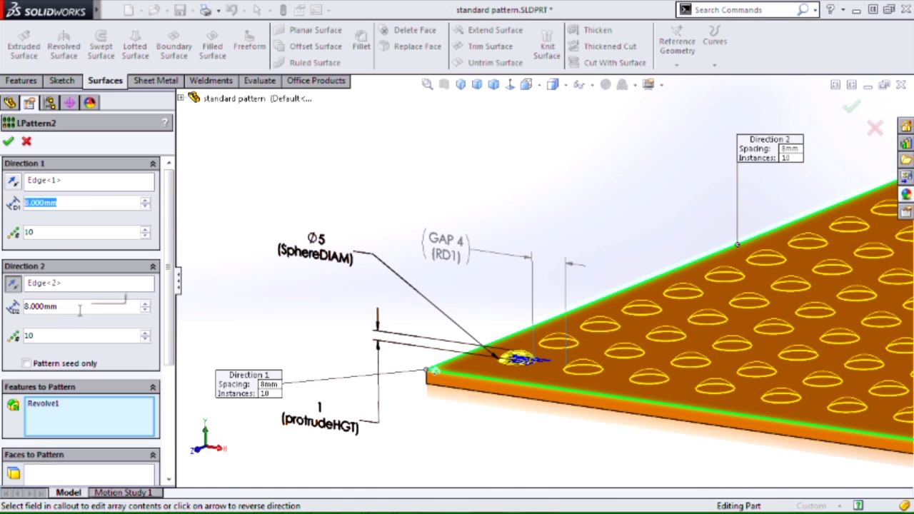
click(68, 232)
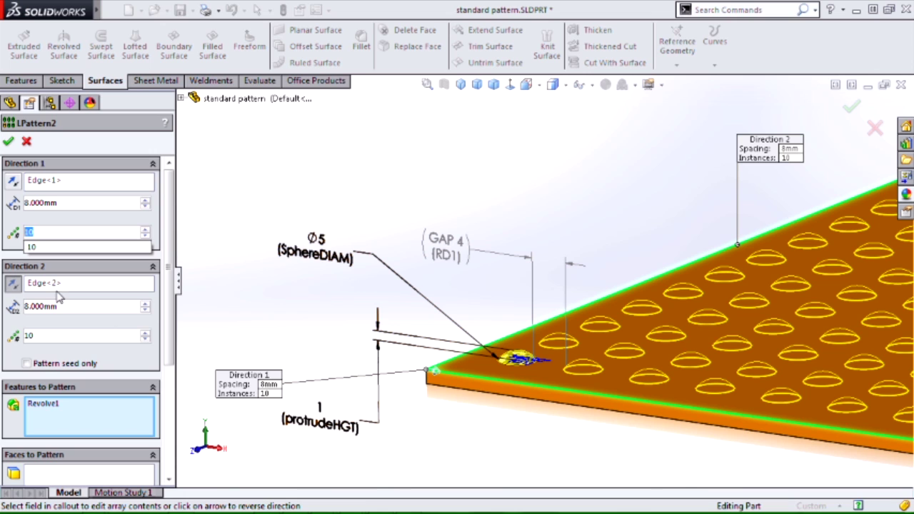
click(49, 404)
scroll(57, 441, down, 2)
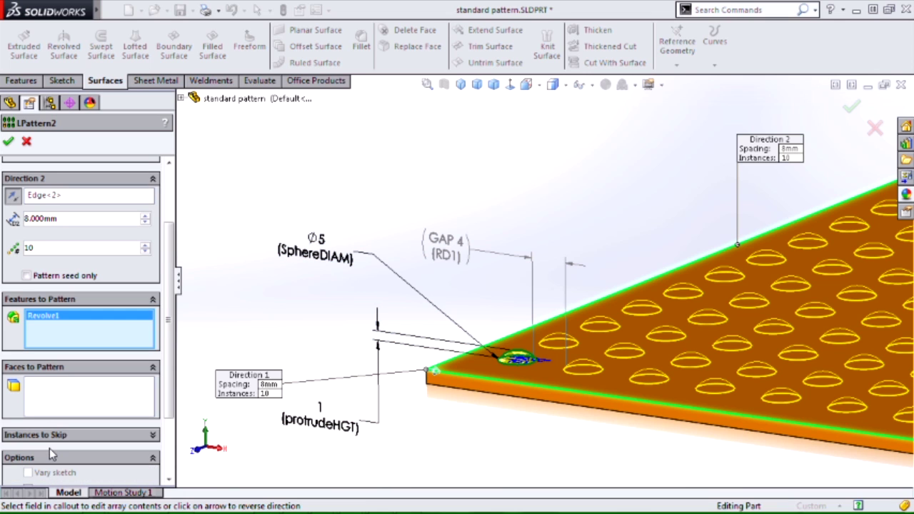
scroll(21, 346, up, 2)
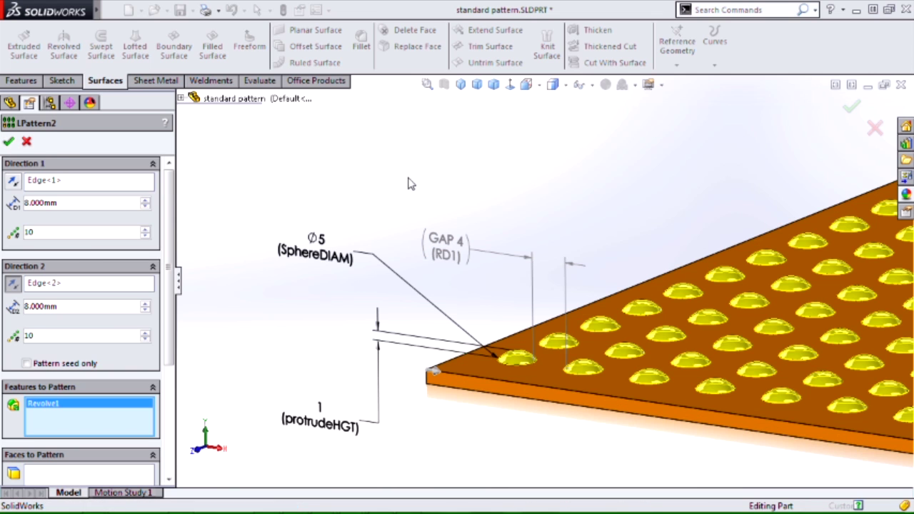
Review the GAP 4, SphereDIAM 5 and protrudeHGT 1 dimensions on the plate, then clear the selection
ctrl+middle_drag(600, 213, 571, 188)
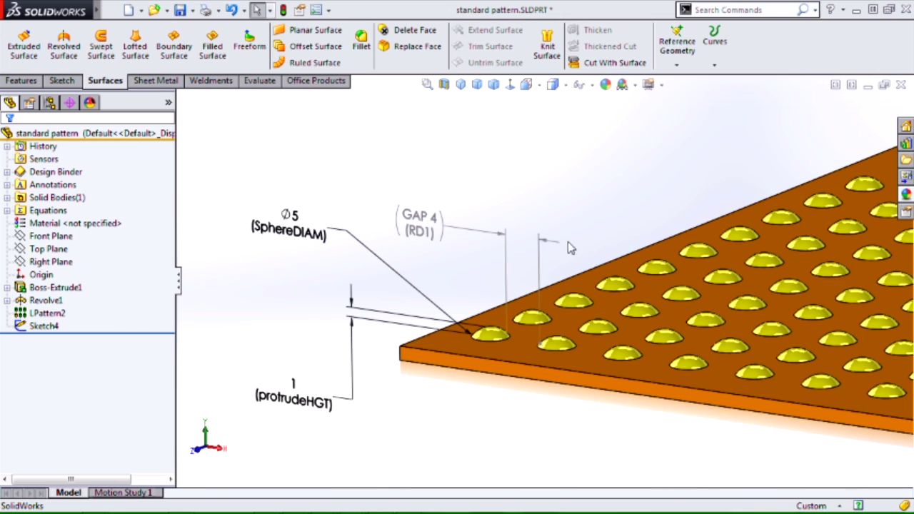
drag(430, 230, 423, 216)
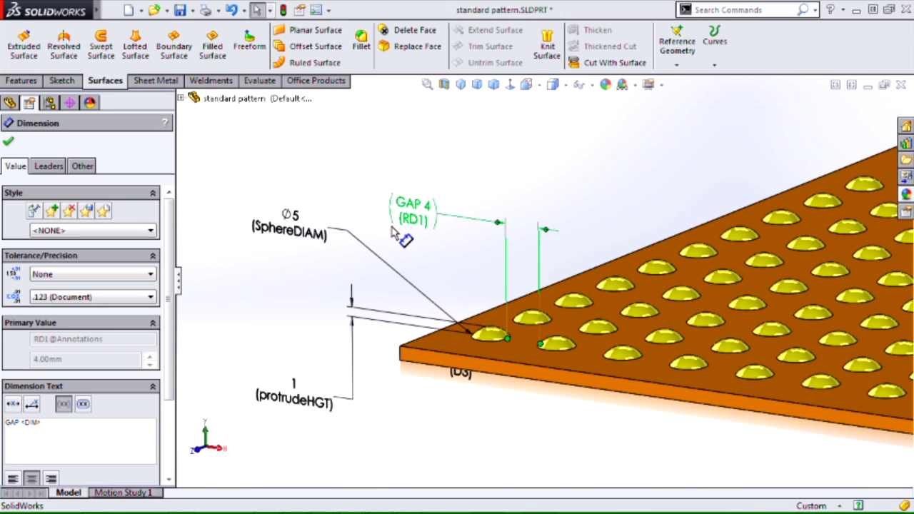
click(314, 230)
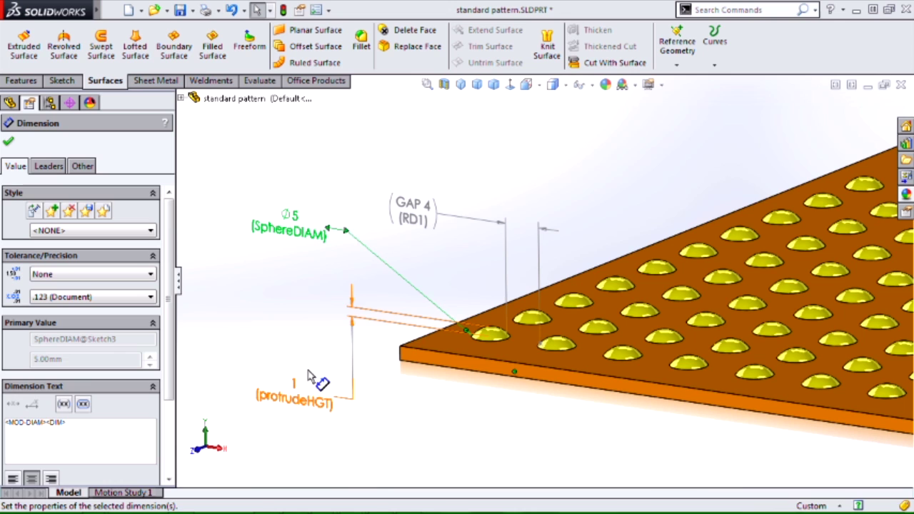
click(305, 394)
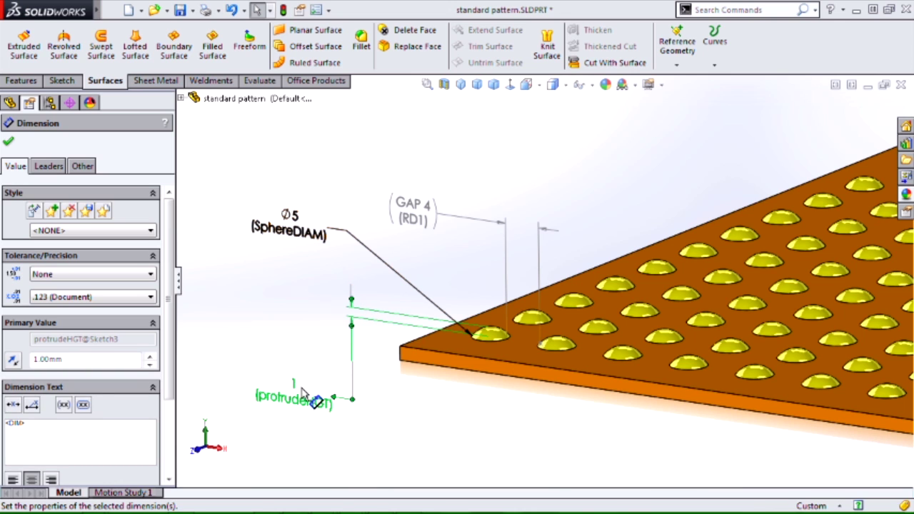
key(Escape)
click(45, 316)
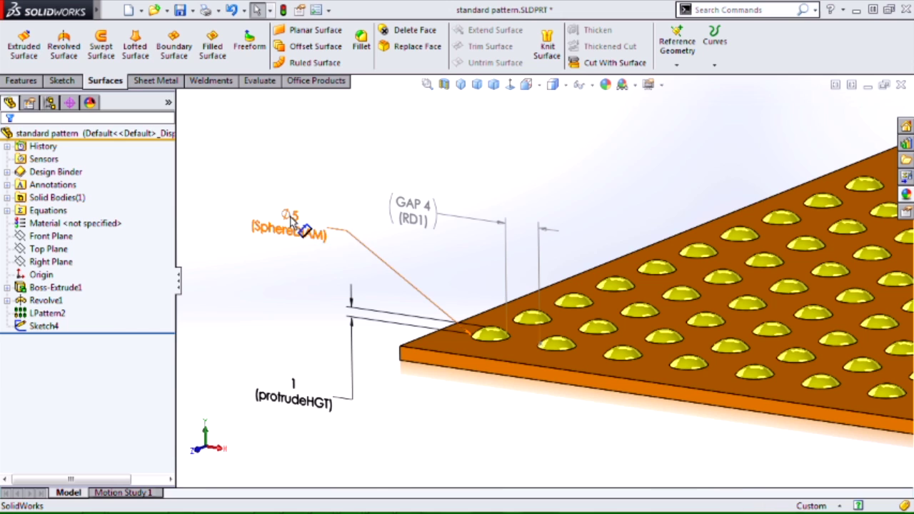
Change the SphereDIAM dimension to 10 and rebuild the model
click(306, 227)
double_click(292, 228)
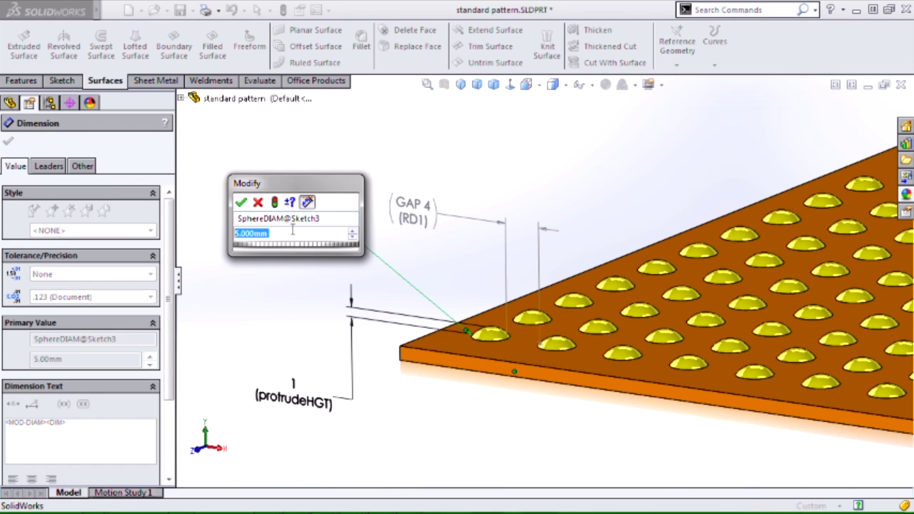
text(10)
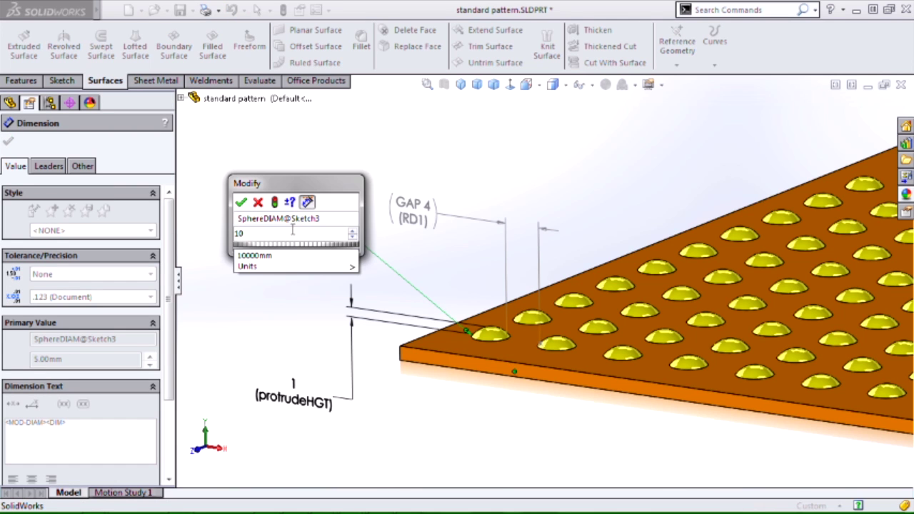
click(275, 202)
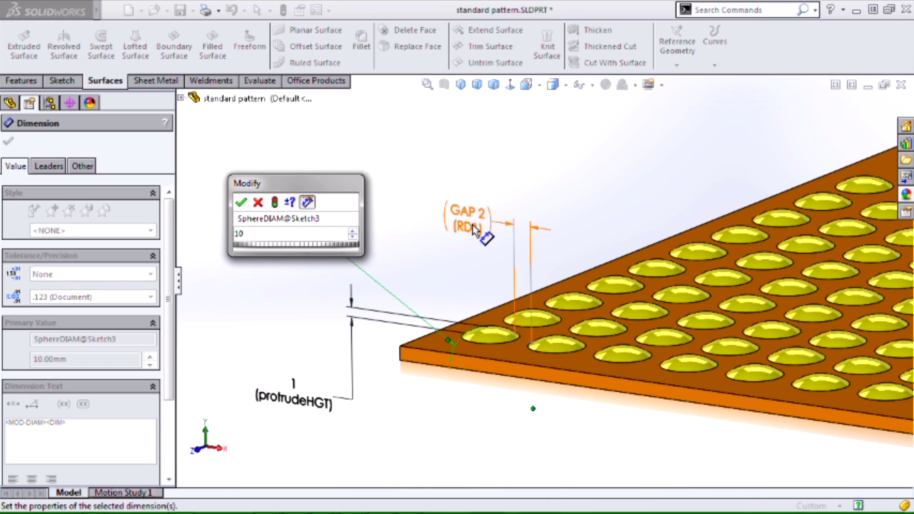
click(241, 202)
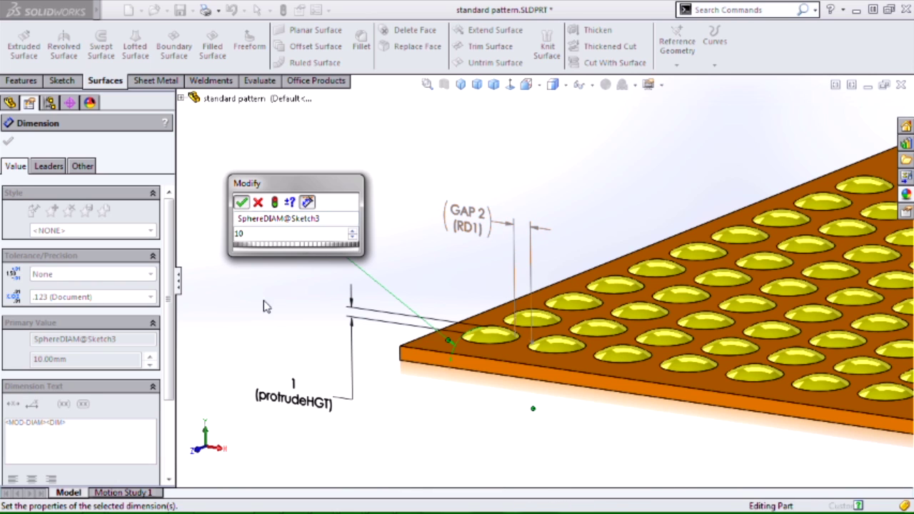
Set protrudeHGT to 0.75, rebuild, and switch to the Cool patterning trick part
double_click(296, 392)
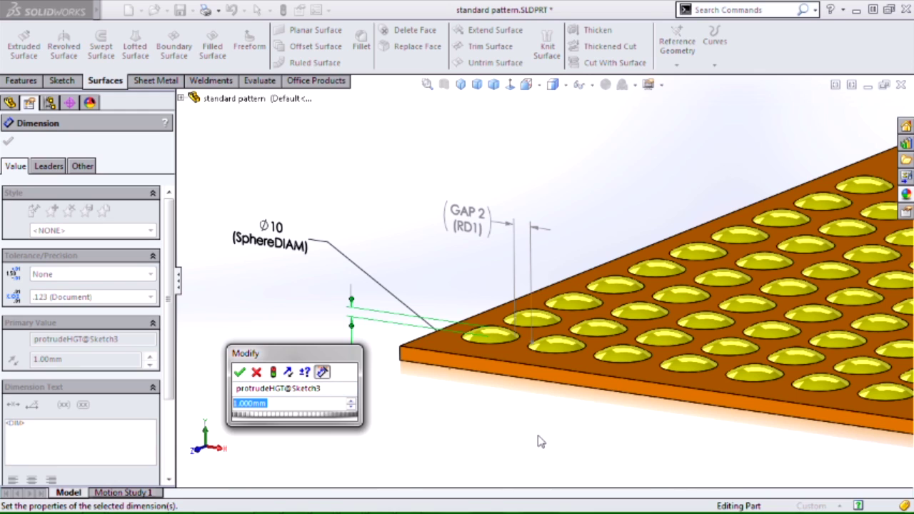
text(.75)
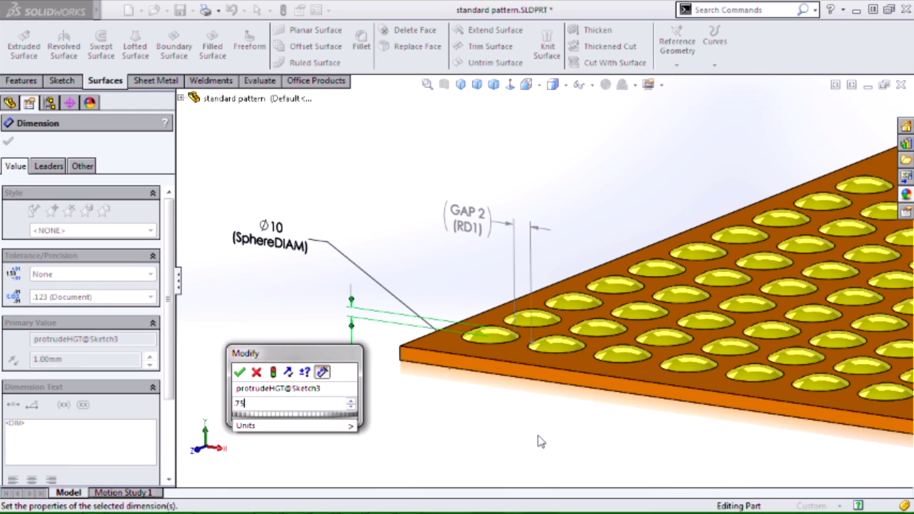
click(272, 371)
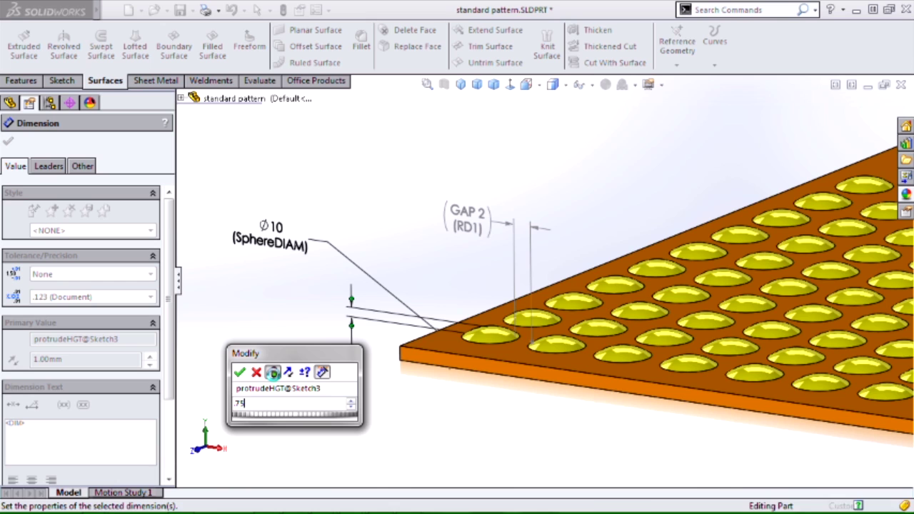
click(239, 372)
key(Escape)
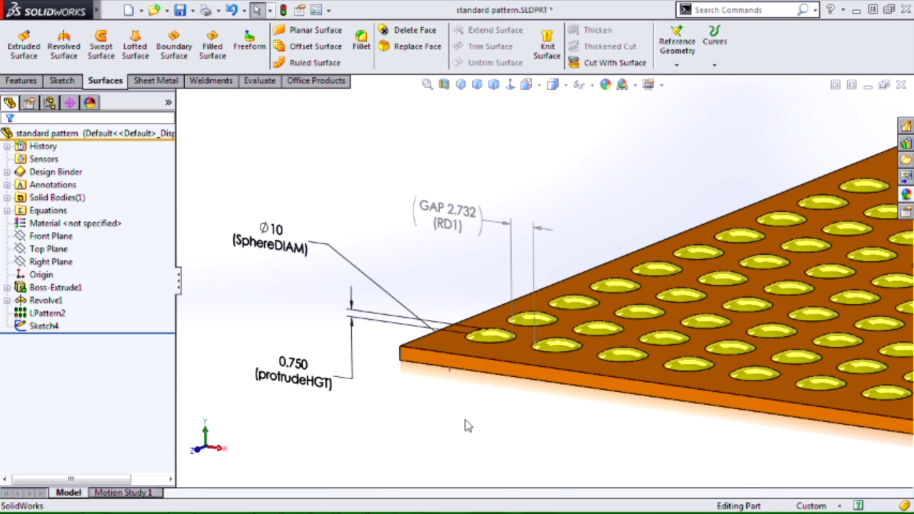
click(285, 237)
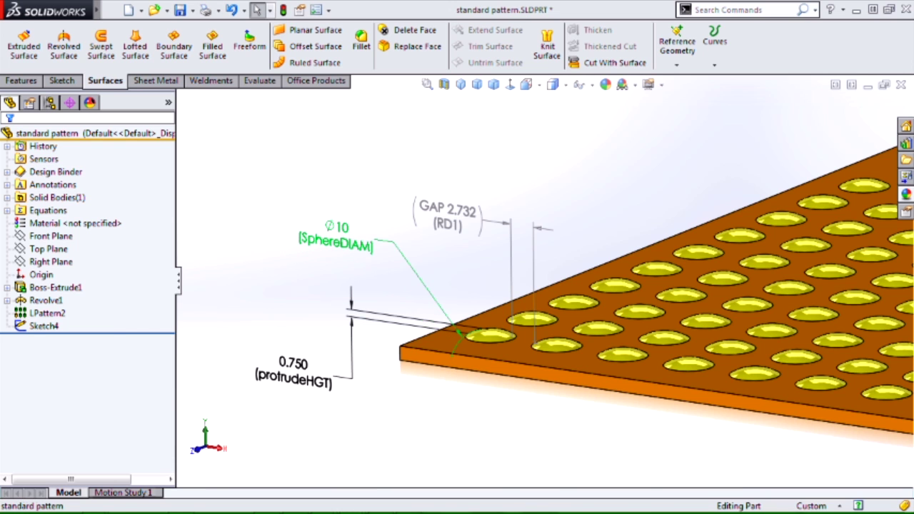
key(ctrl+Tab)
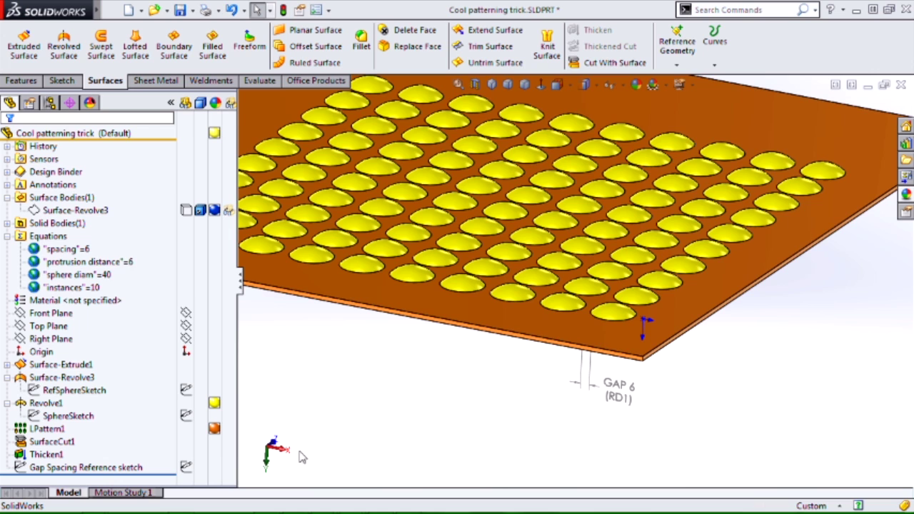
Show Surface-Revolve3, roll back to just after RefSphereSketch, and edit RefSphereSketch
click(187, 212)
click(187, 210)
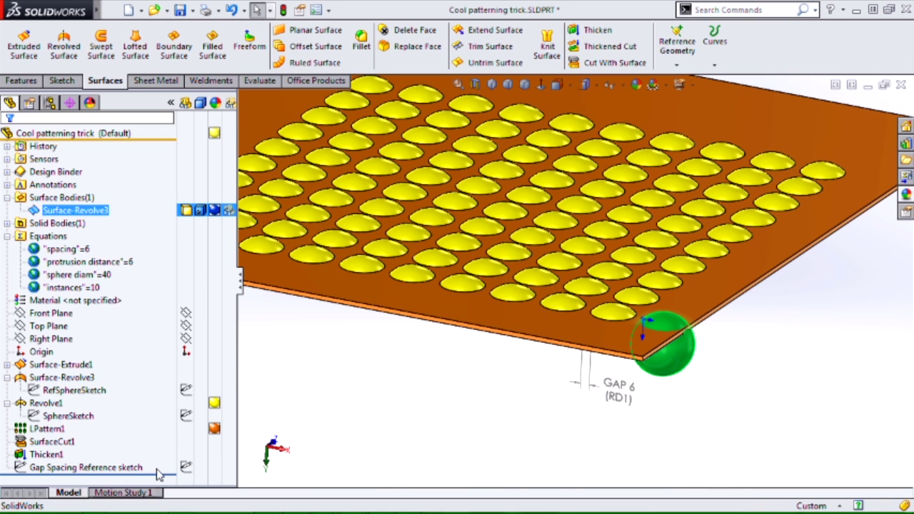
drag(166, 471, 165, 404)
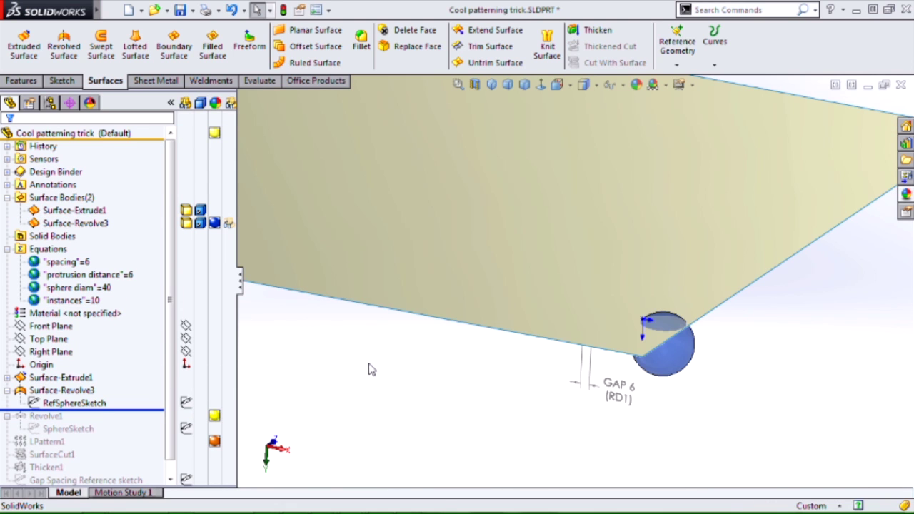
click(74, 404)
click(47, 362)
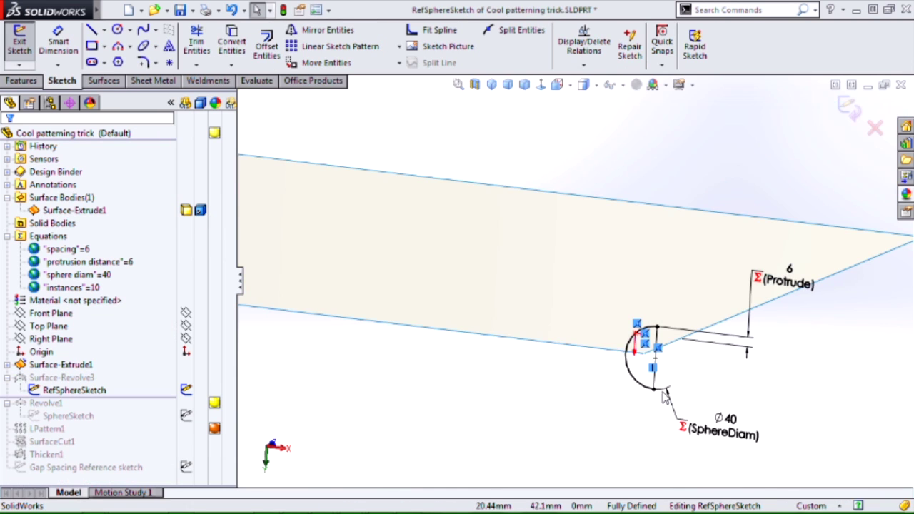
Exit RefSphereSketch and roll forward past Revolve1 so the solid sphere appears
click(783, 437)
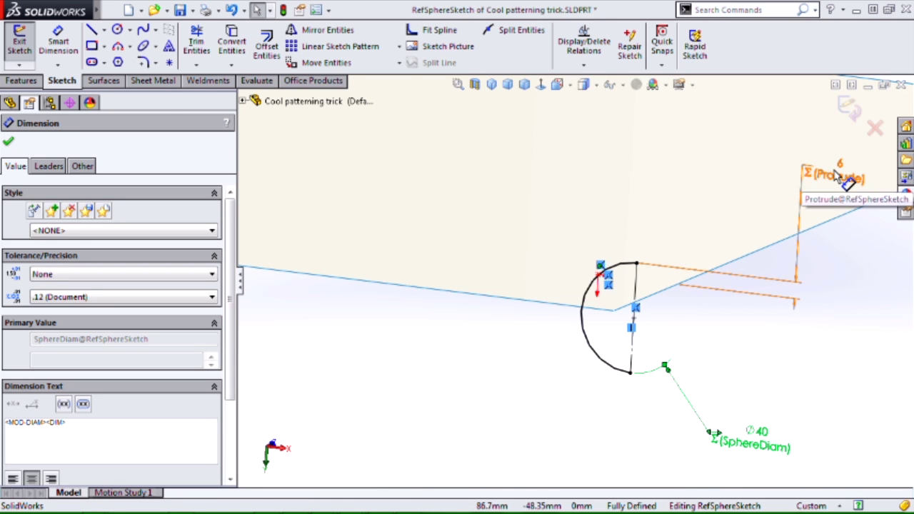
click(809, 360)
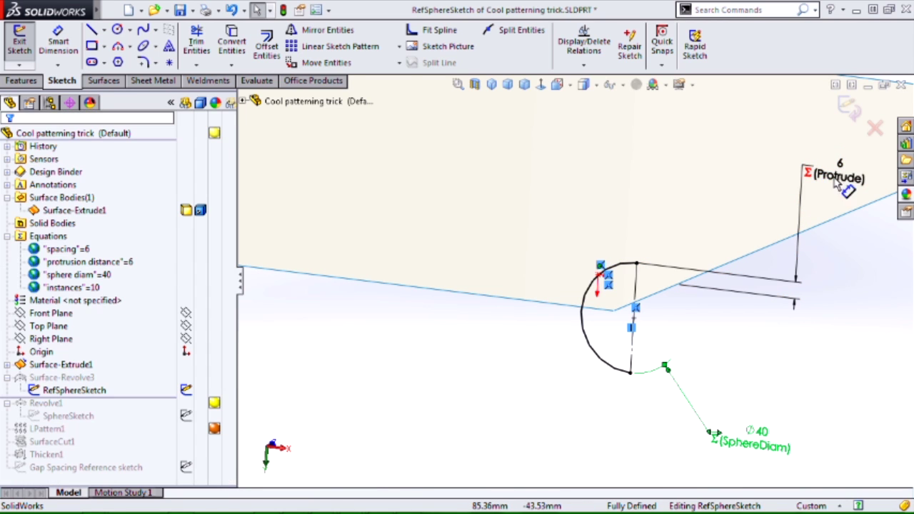
click(848, 107)
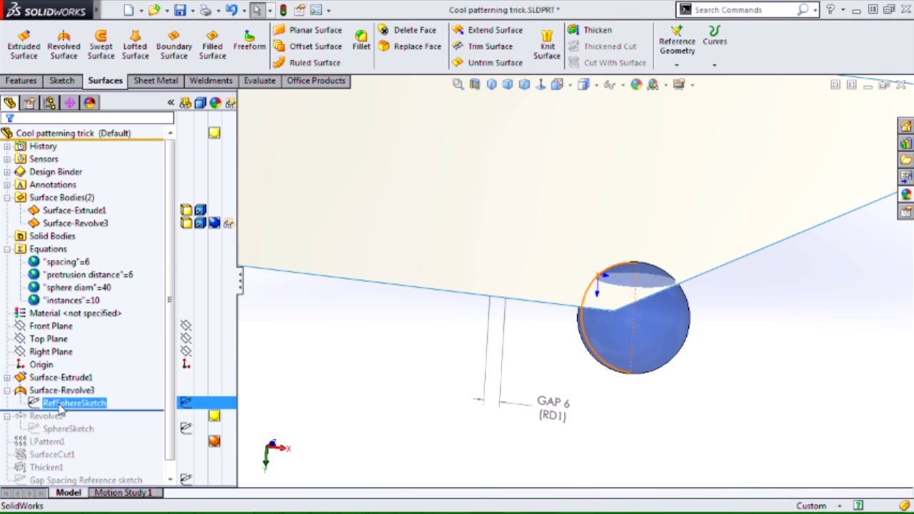
click(151, 420)
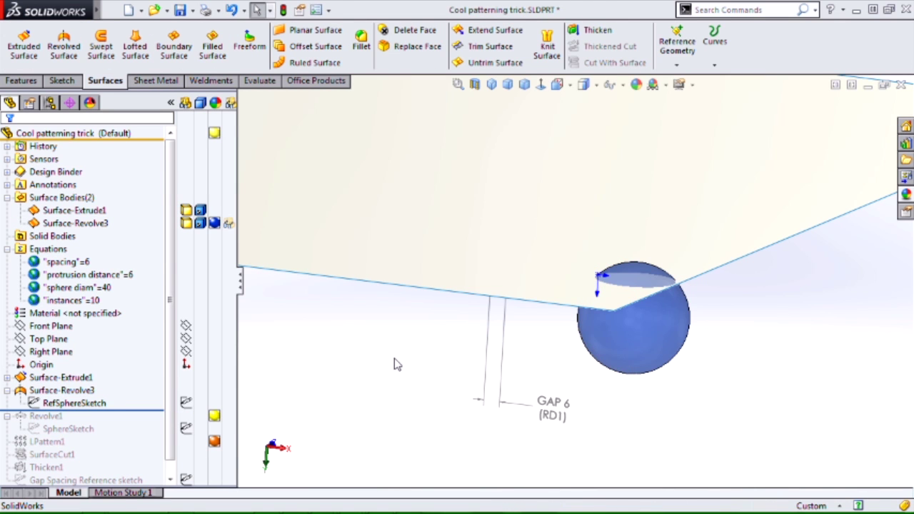
middle_drag(440, 355, 431, 375)
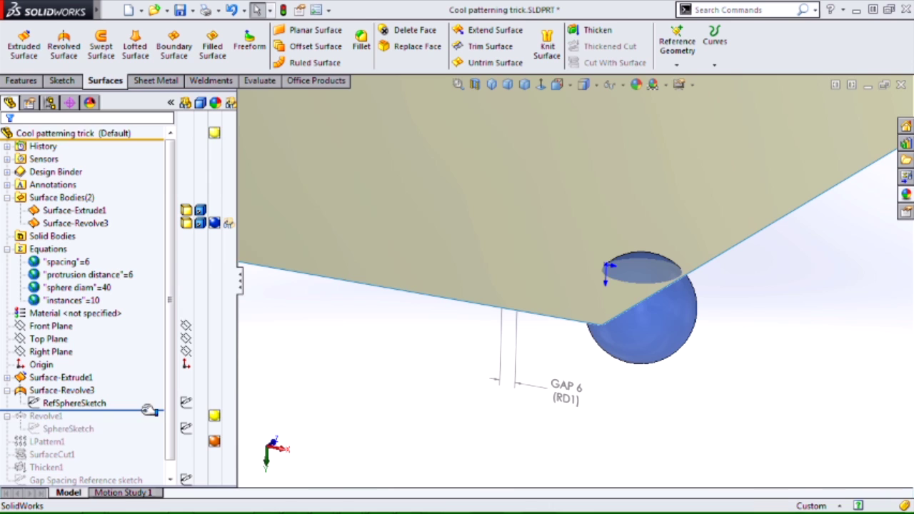
drag(149, 409, 139, 434)
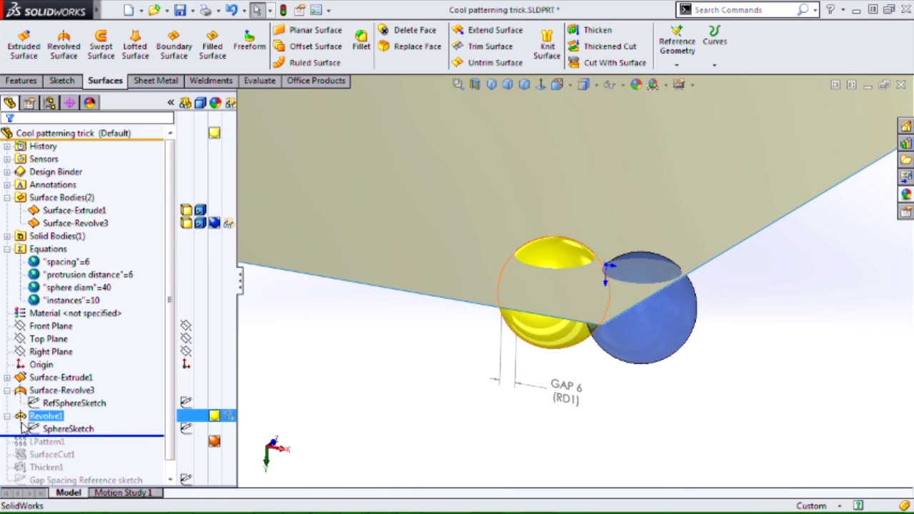
Edit SphereSketch, reposition the 6 mm D1 and 34.57 sphere distance dimensions, and exit the sketch
click(67, 428)
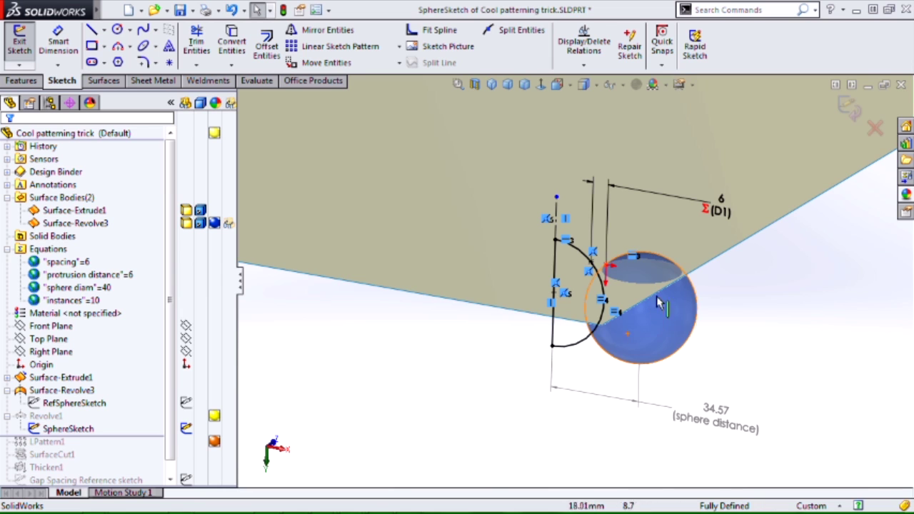
mouse_move(646, 322)
middle_down()
mouse_move(704, 310)
mouse_move(721, 357)
middle_up()
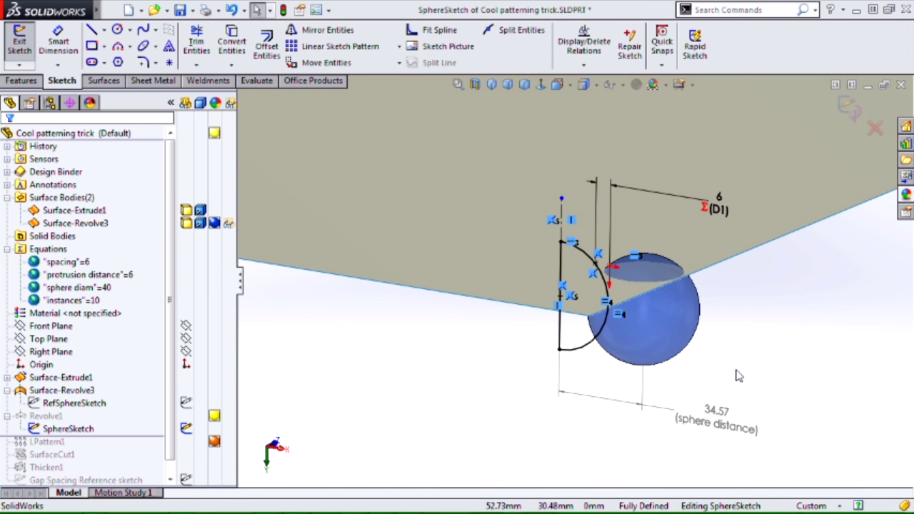
drag(711, 203, 733, 209)
scroll(603, 264, down, 3)
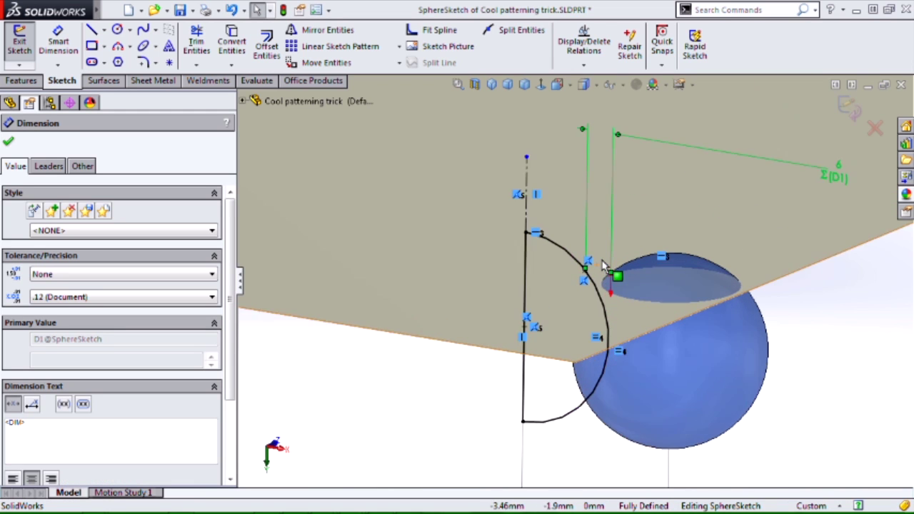
scroll(604, 266, down, 2)
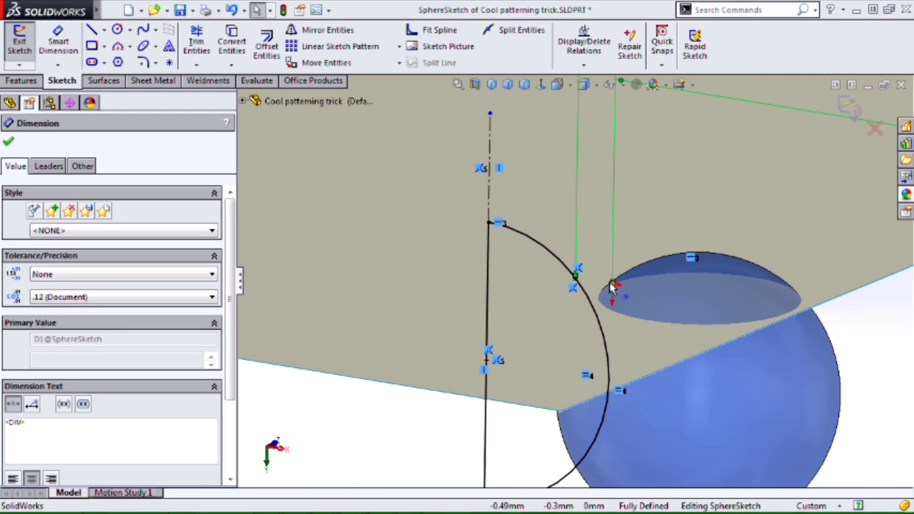
scroll(612, 287, up, 2)
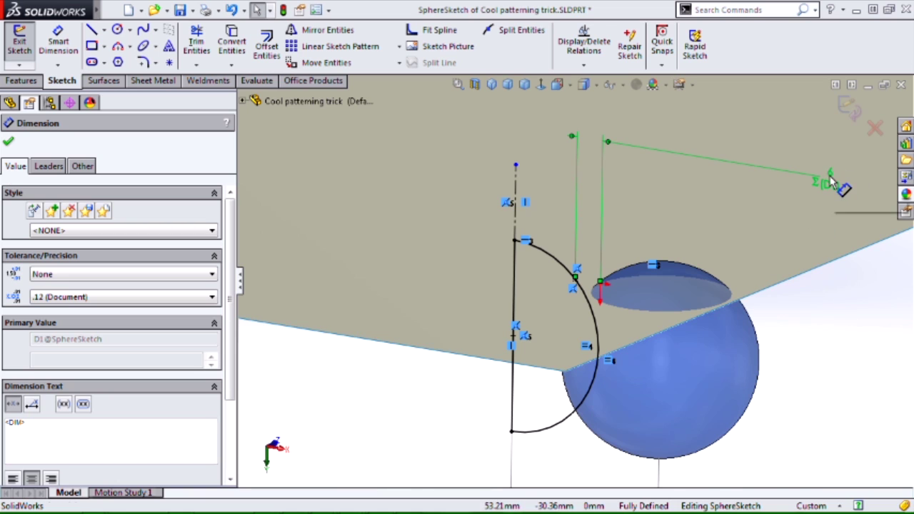
drag(832, 182, 759, 194)
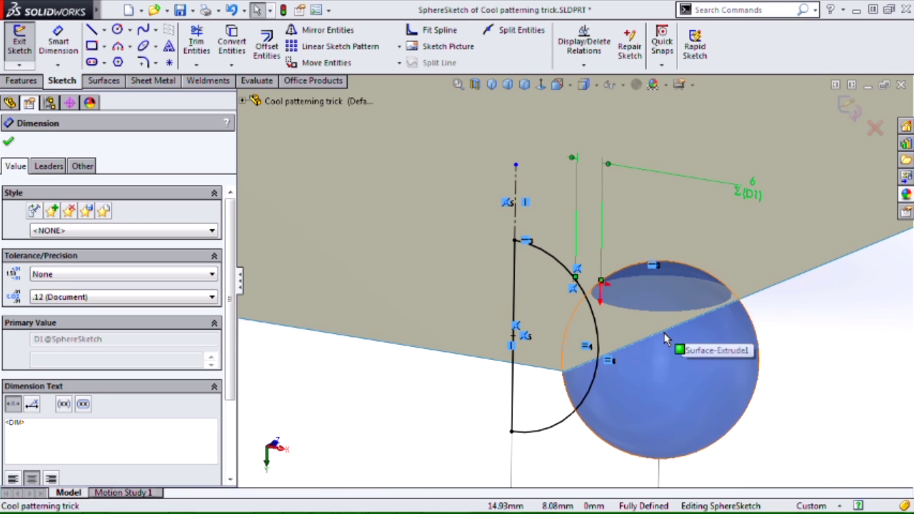
scroll(671, 350, up, 2)
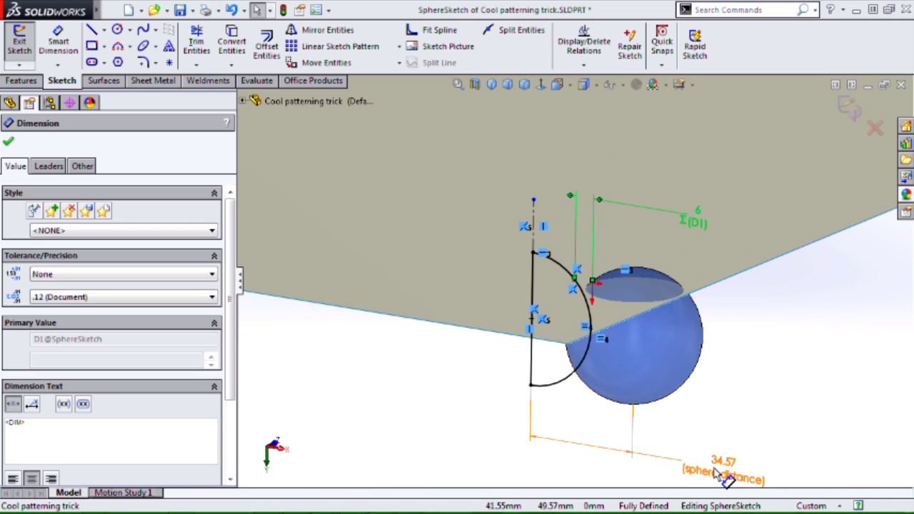
drag(718, 474, 441, 418)
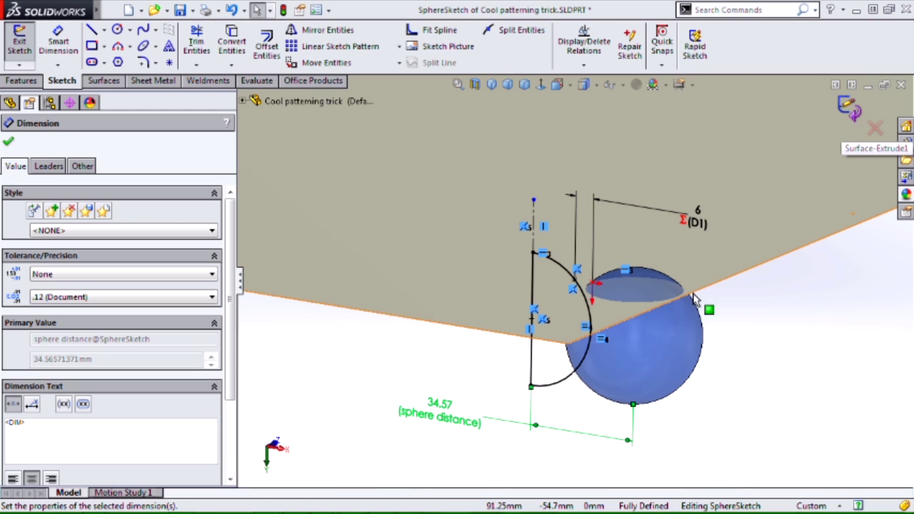
click(848, 107)
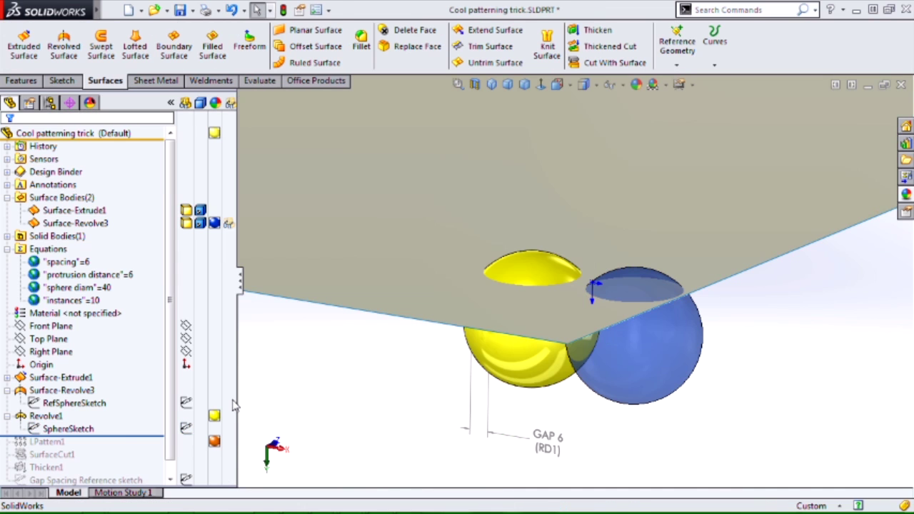
Roll forward past LPattern1 and open it to review the 10 by 10 sphere pattern
drag(129, 437, 128, 449)
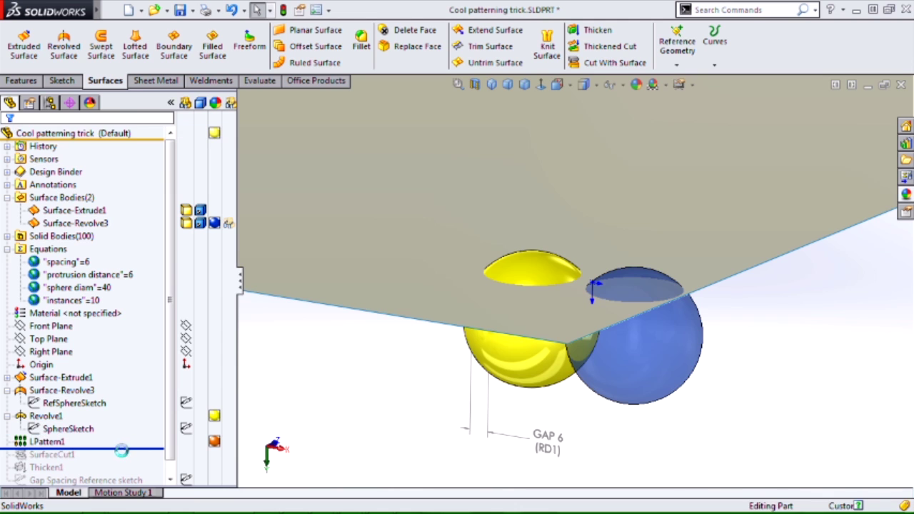
click(43, 454)
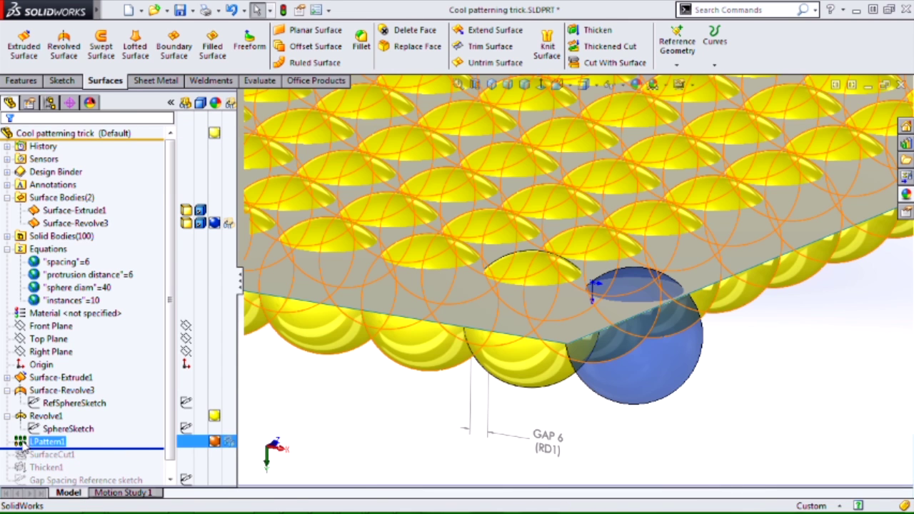
click(45, 442)
click(33, 403)
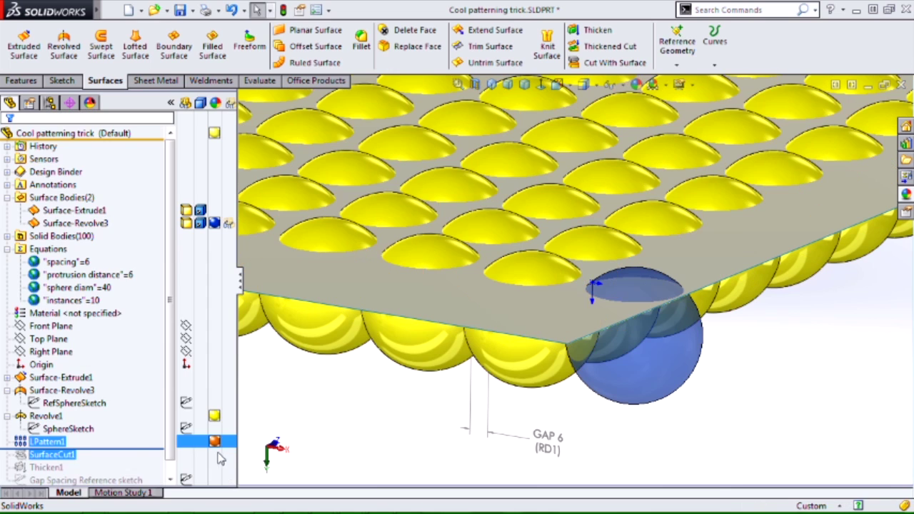
Roll forward through SurfaceCut1, Thicken1 and the Gap Spacing Reference sketch, rebuilding the thickened plate
mouse_move(134, 447)
mouse_down()
mouse_move(134, 457)
mouse_move(140, 431)
mouse_move(137, 446)
mouse_up()
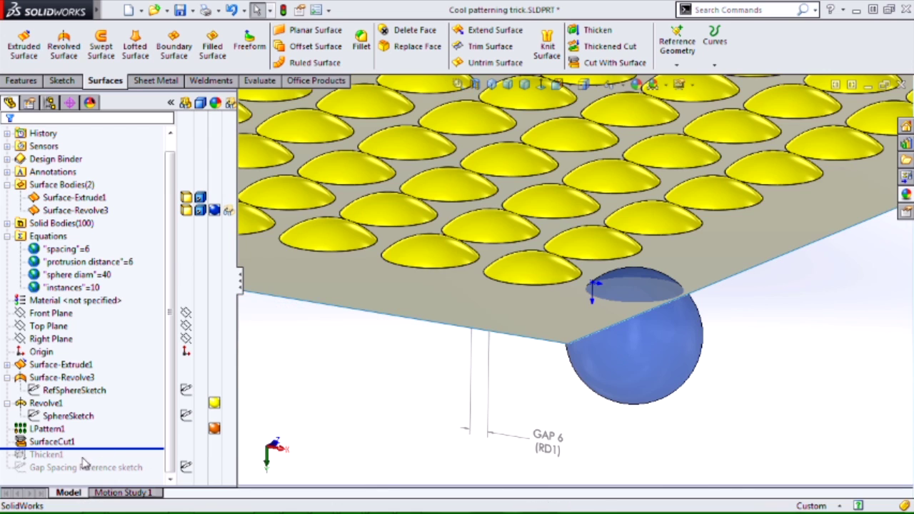
click(107, 468)
key(Escape)
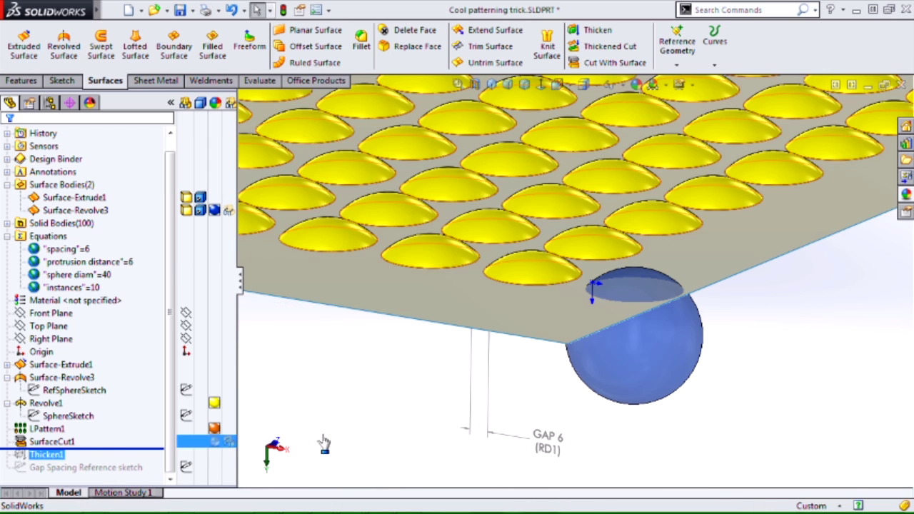
drag(136, 449, 137, 457)
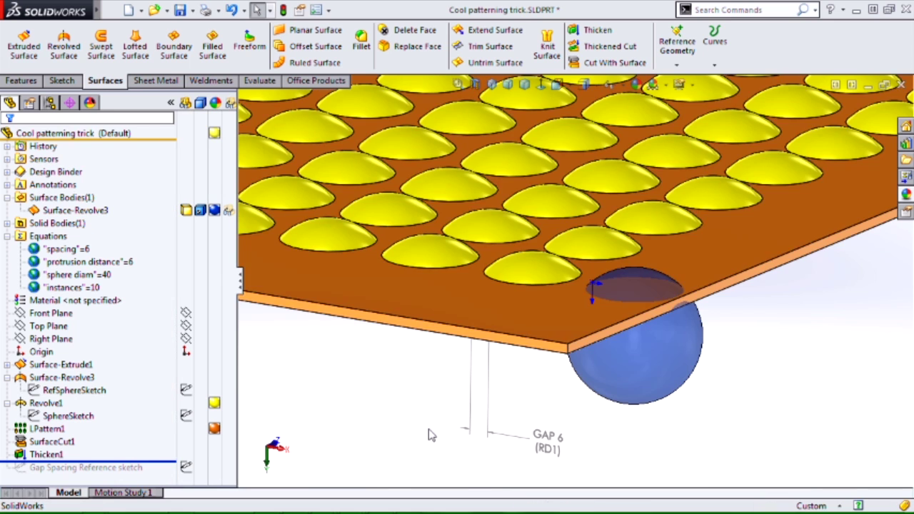
key(z)
key(z)
middle_drag(431, 405, 428, 431)
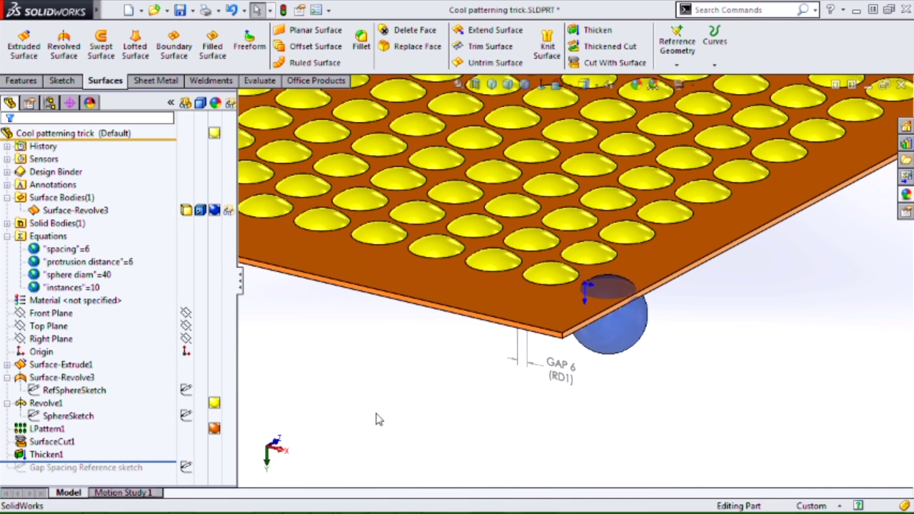
drag(136, 467, 140, 476)
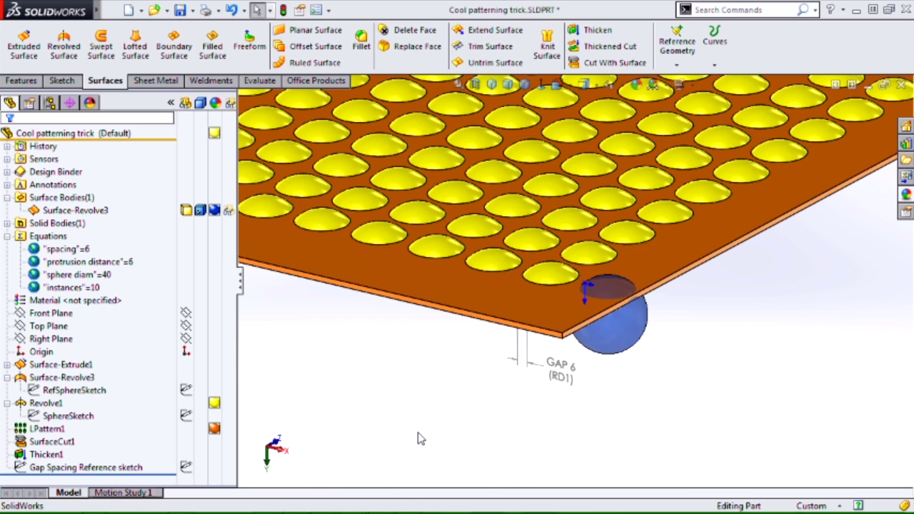
In Manage Equations, set sphere diam to 35 and protrusion distance to 8, then apply
click(48, 238)
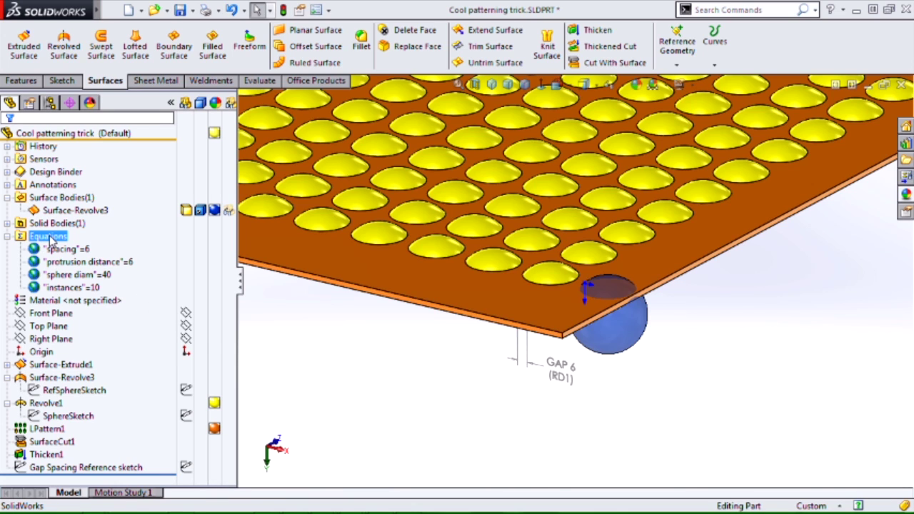
right_click(50, 241)
click(85, 245)
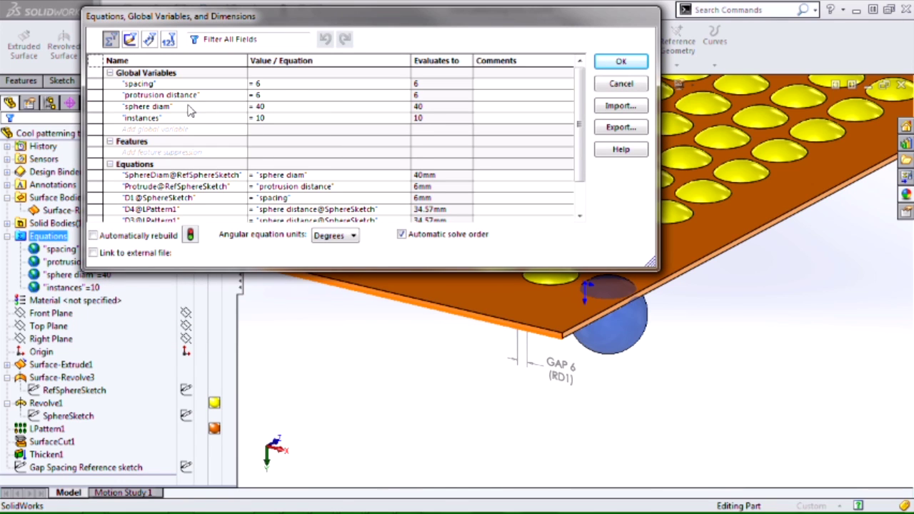
click(286, 106)
click(328, 120)
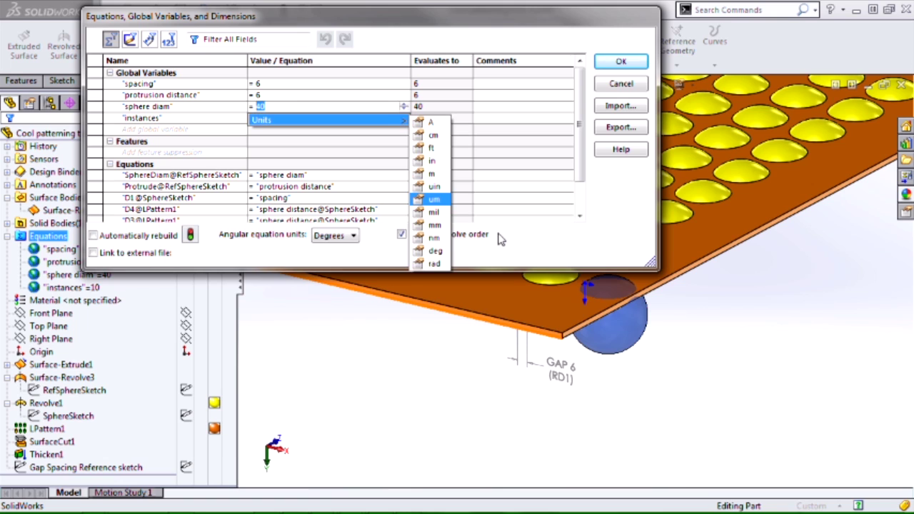
text(35)
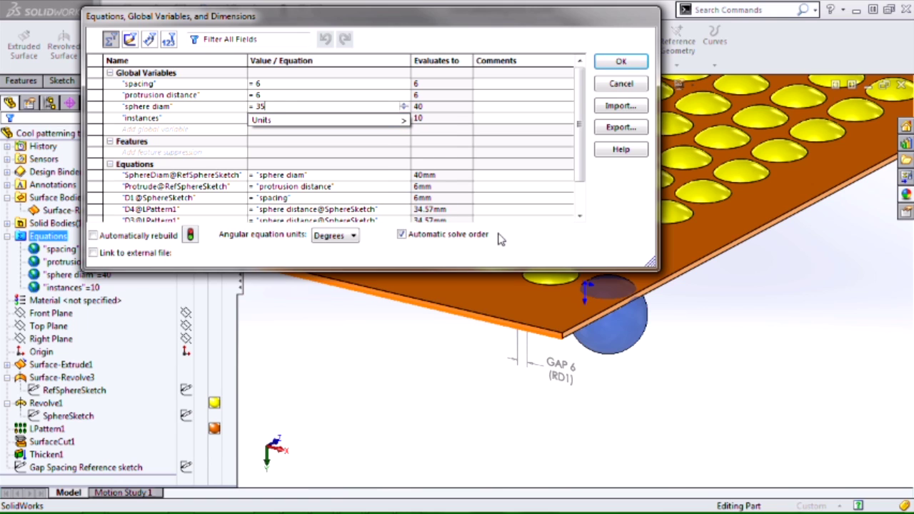
key(Return)
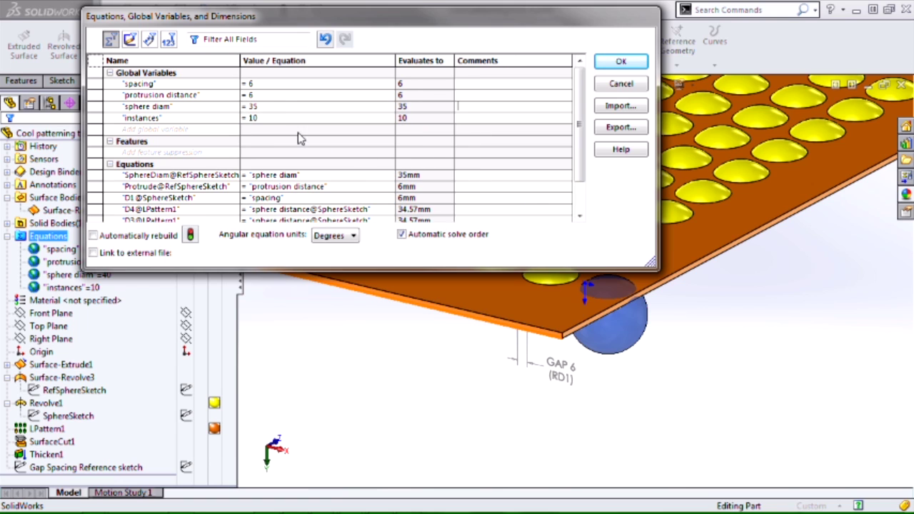
click(250, 94)
double_click(251, 94)
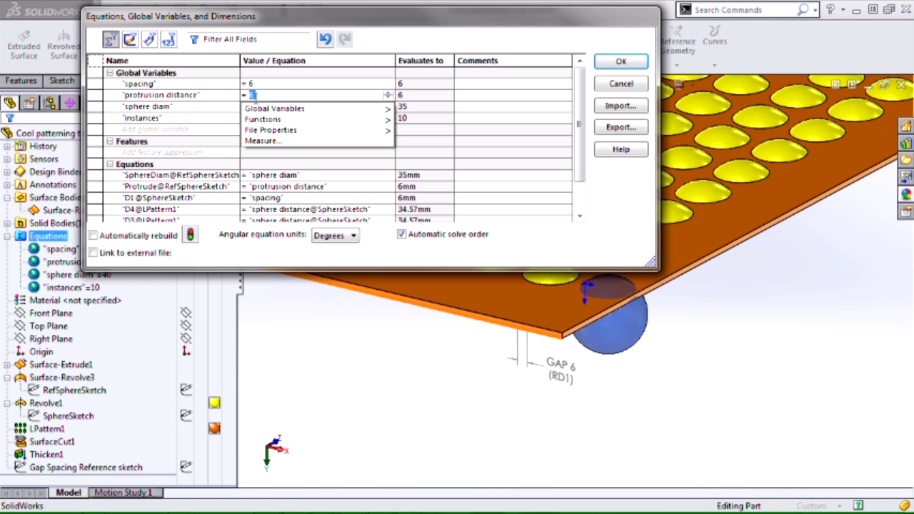
text(8)
key(Return)
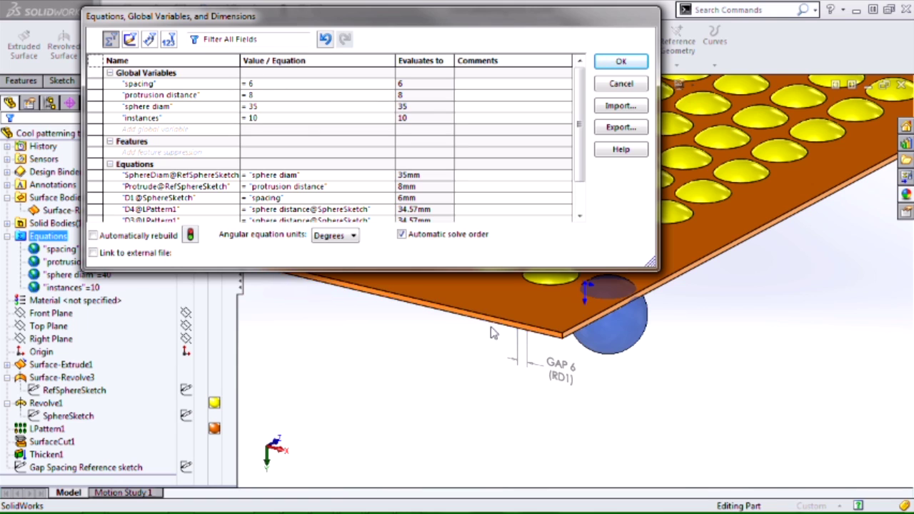
click(620, 61)
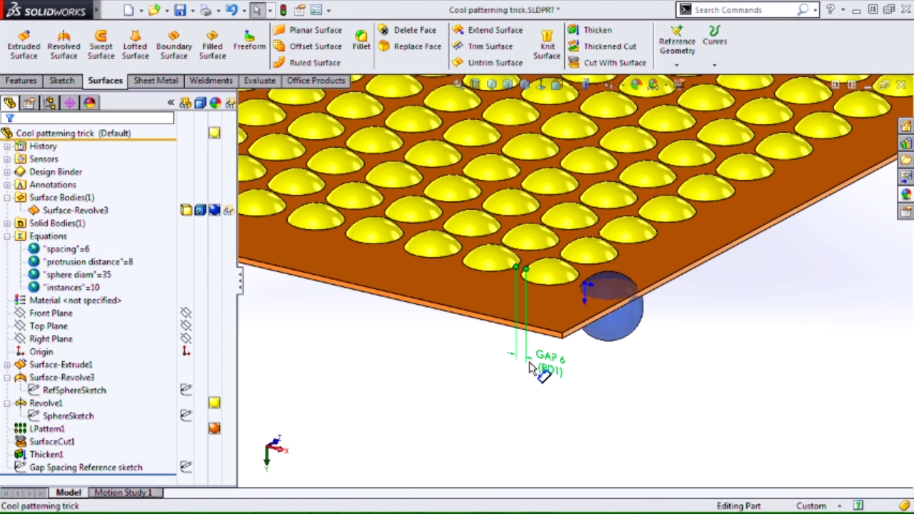
Drag the GAP 6 (RD1) dimension to a clearer spot and deselect it
drag(531, 368, 559, 385)
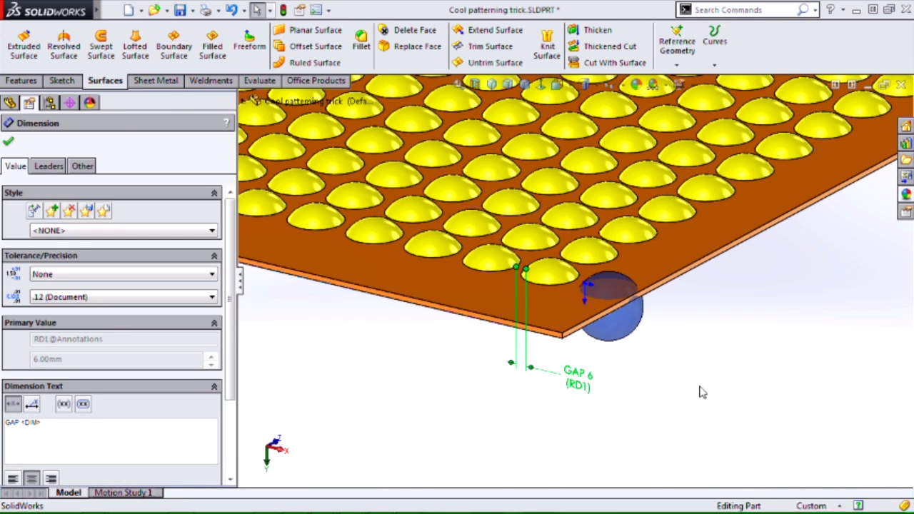
click(714, 388)
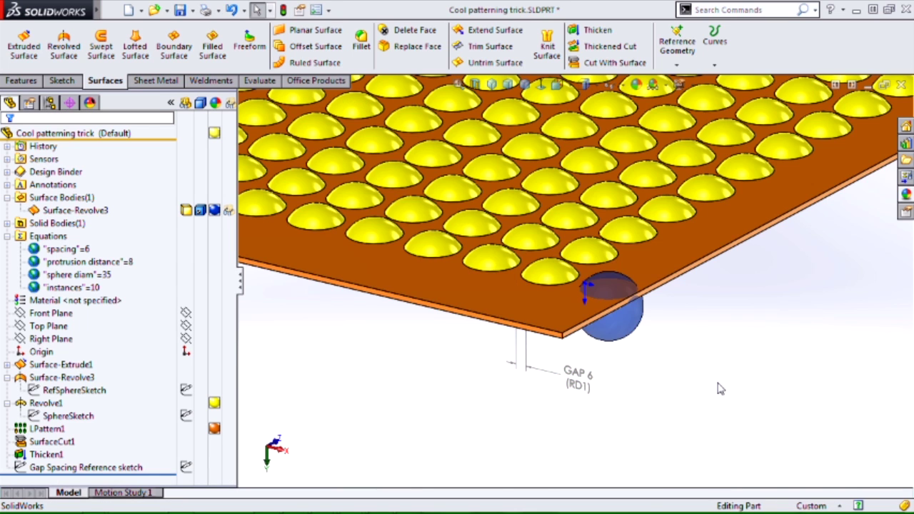